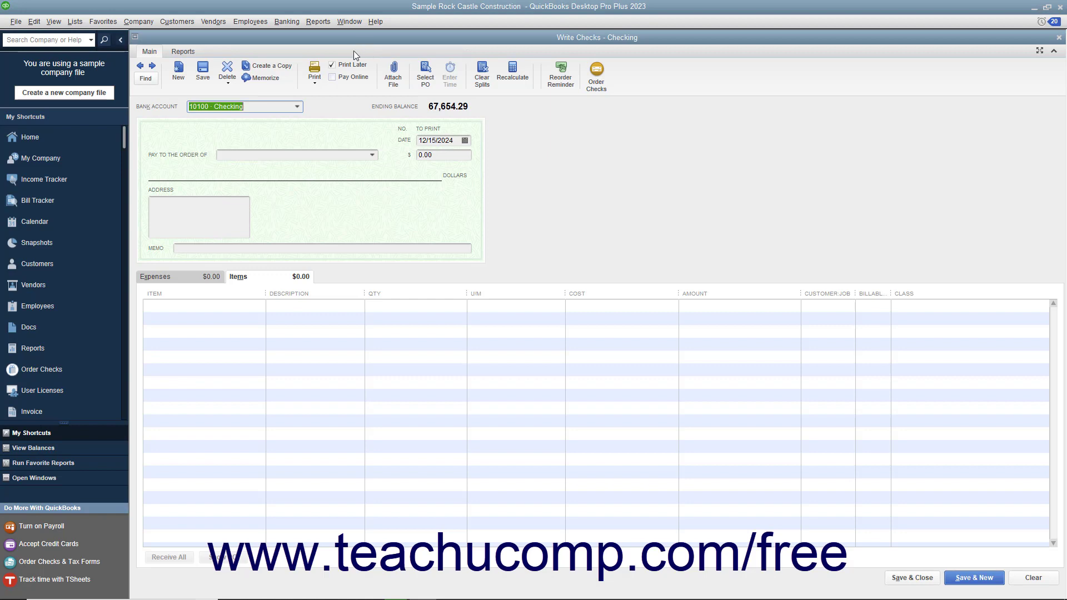
- Open Write Checks from the Banking menu on a blank check for 10100 Checking
{"action": "left_click", "coordinate": [286, 22]}
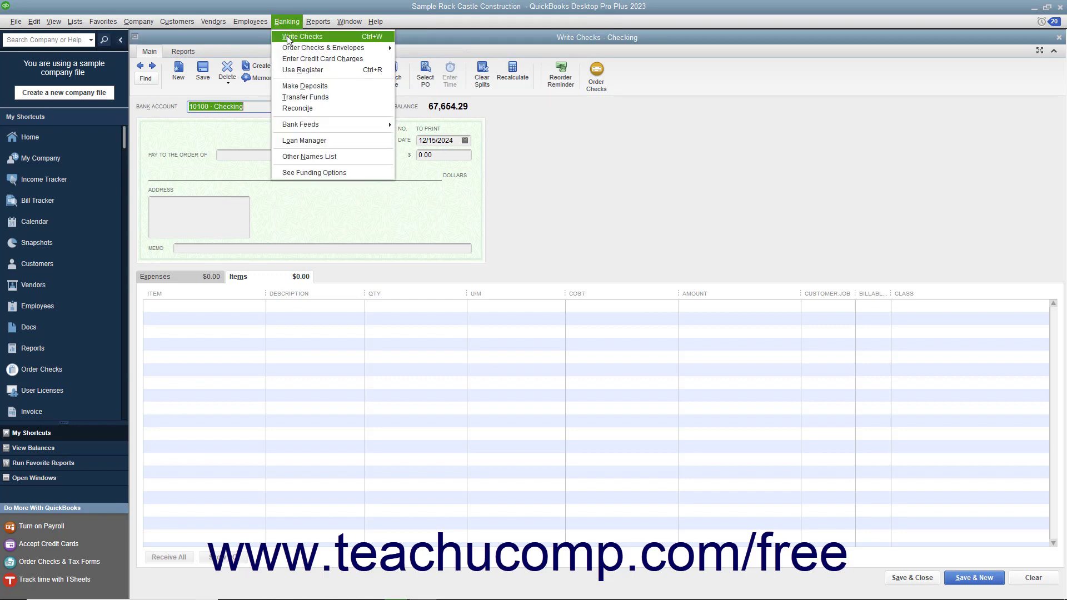
{"action": "left_click", "coordinate": [286, 22]}
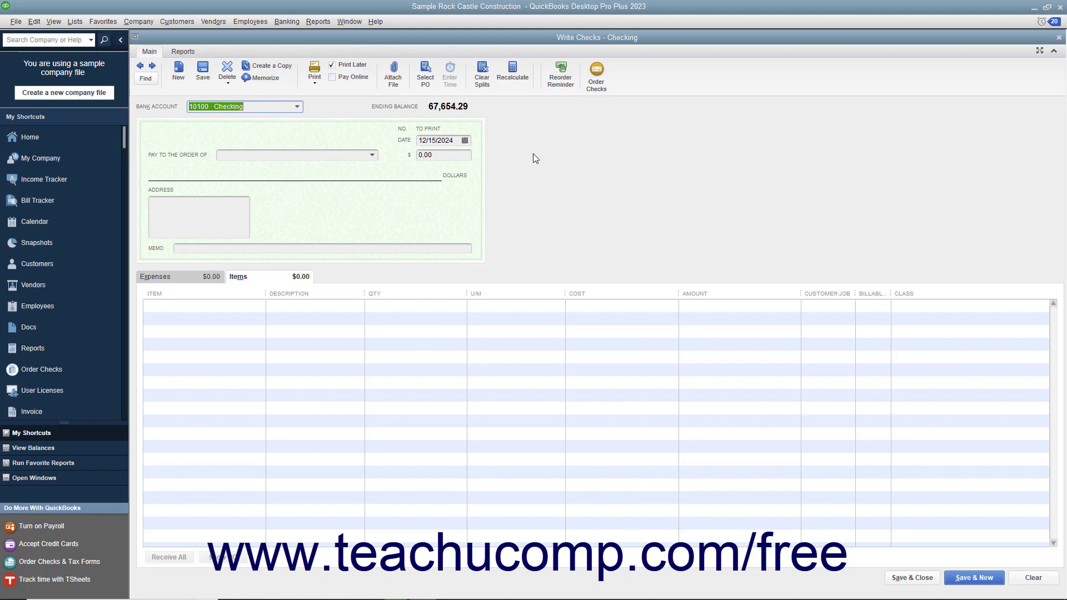
- Page back to the $113.85 Timberloft Lumber bill payment check and show its print choices
{"action": "left_click", "coordinate": [142, 67]}
{"action": "left_click", "coordinate": [143, 66]}
{"action": "left_click", "coordinate": [142, 67]}
{"action": "left_click", "coordinate": [143, 67]}
{"action": "left_click", "coordinate": [142, 66]}
{"action": "left_click", "coordinate": [142, 67]}
{"action": "left_click", "coordinate": [142, 66]}
{"action": "left_click", "coordinate": [142, 67]}
{"action": "left_click", "coordinate": [142, 66]}
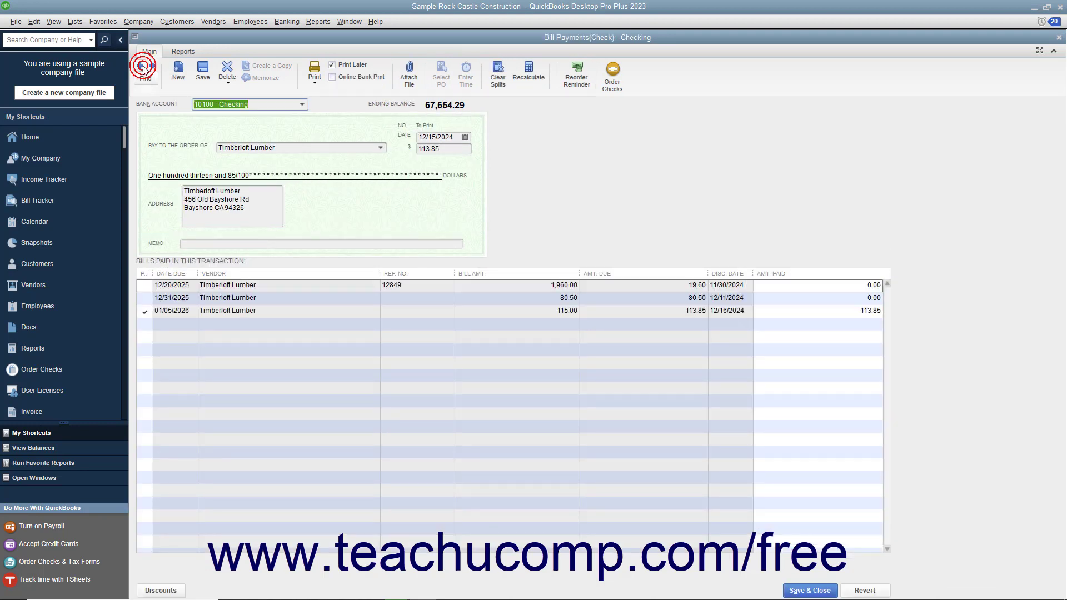
{"action": "left_click", "coordinate": [316, 84]}
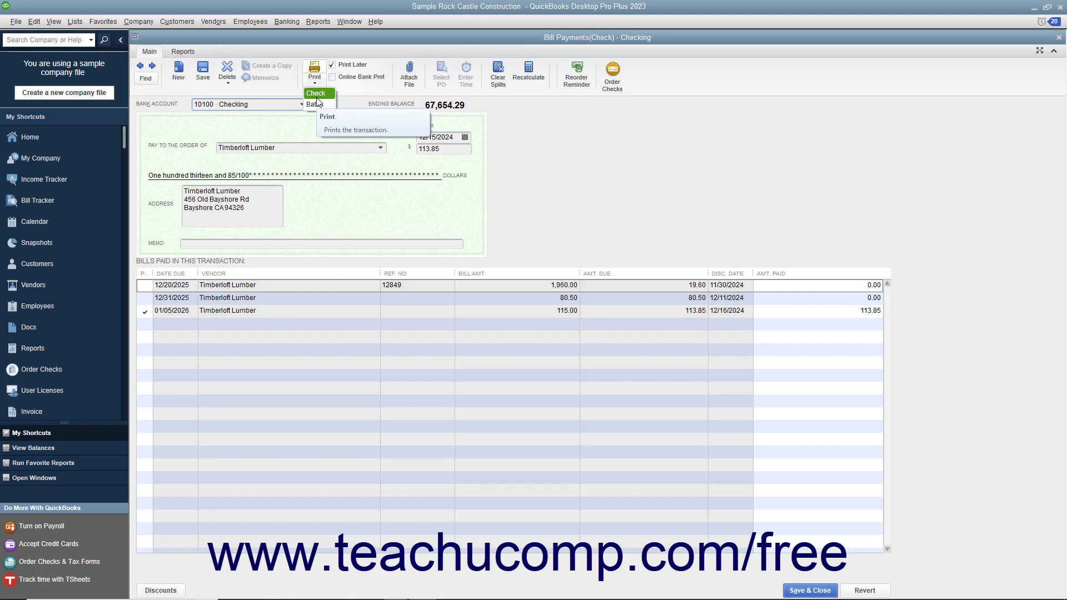
{"action": "left_click", "coordinate": [317, 97]}
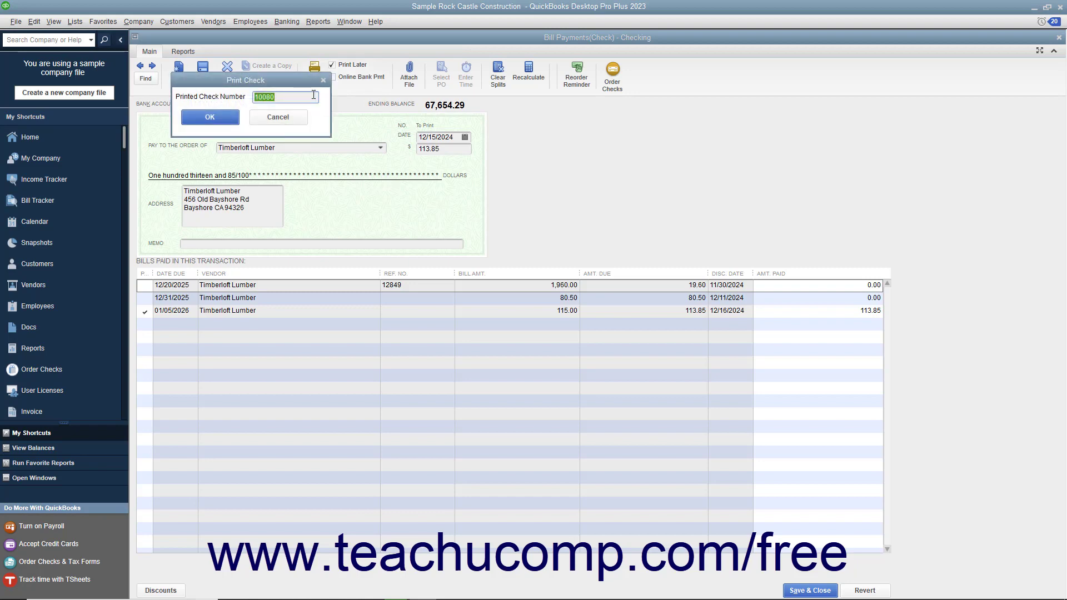
{"action": "left_click", "coordinate": [303, 93]}
{"action": "left_click", "coordinate": [210, 117]}
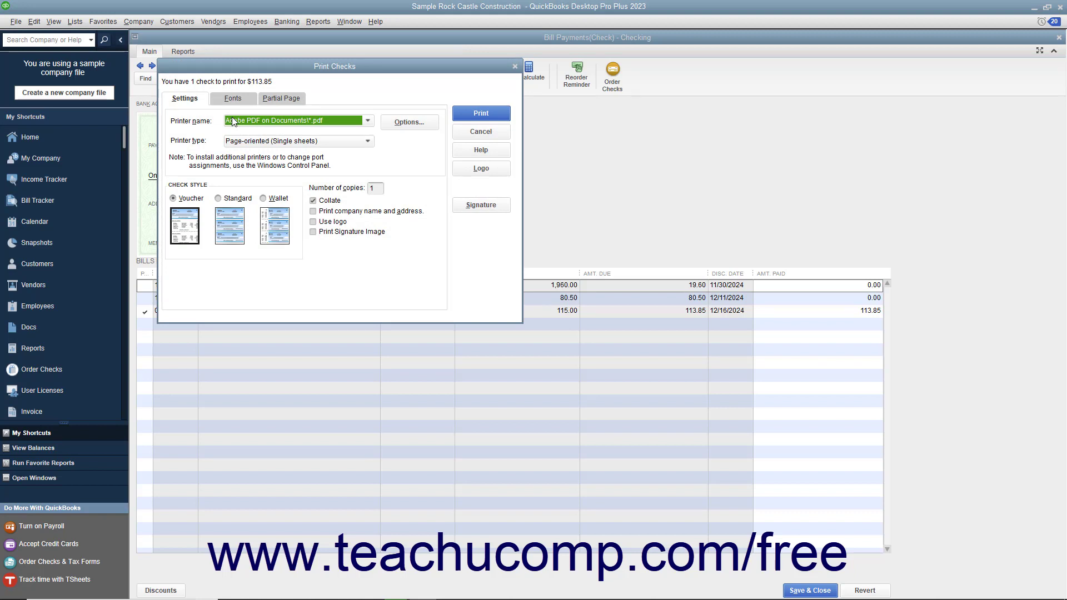
{"action": "left_click", "coordinate": [470, 133]}
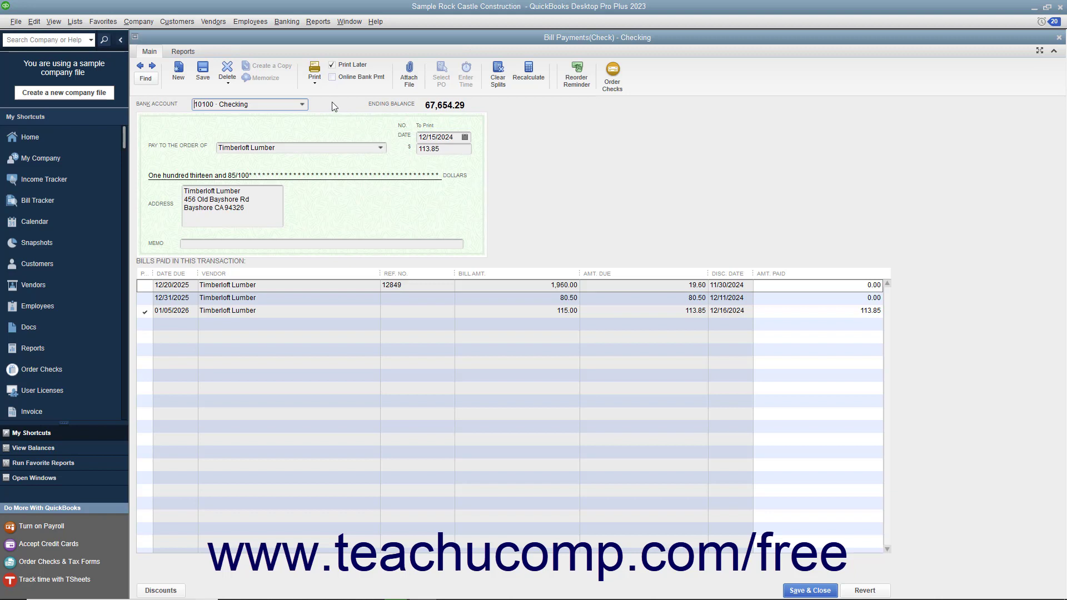
- Start batch printing the queued checks, keeping all checks selected
{"action": "left_click", "coordinate": [317, 86]}
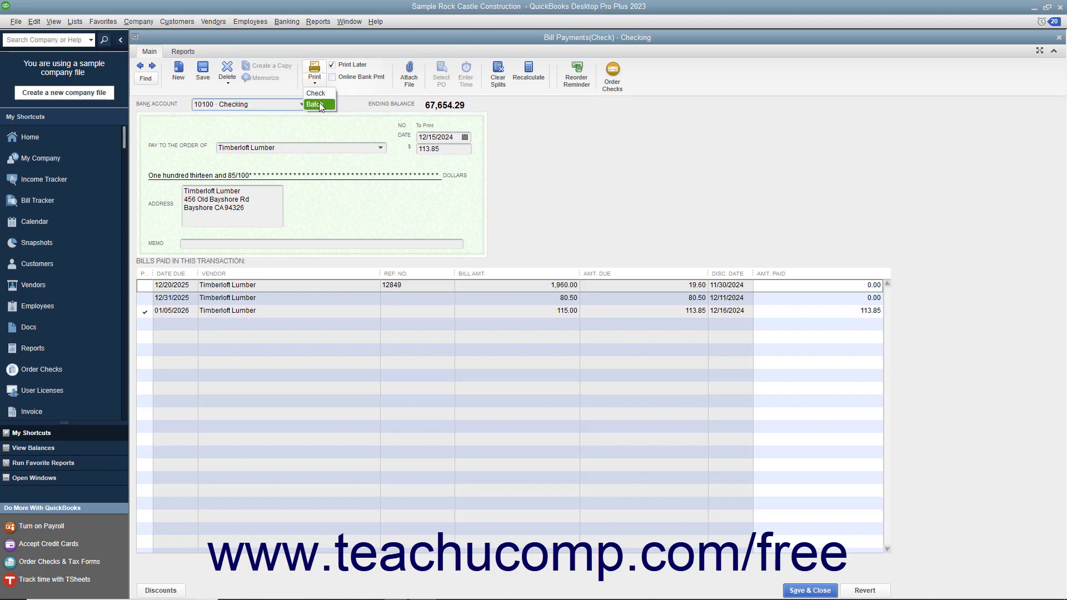
{"action": "left_click", "coordinate": [316, 104]}
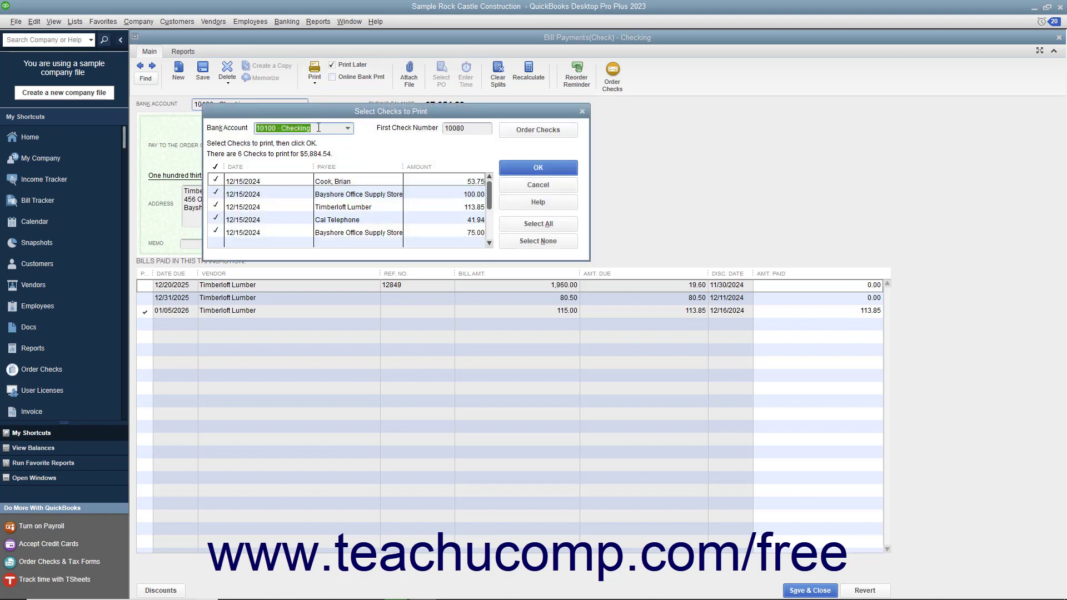
{"action": "left_click", "coordinate": [216, 181]}
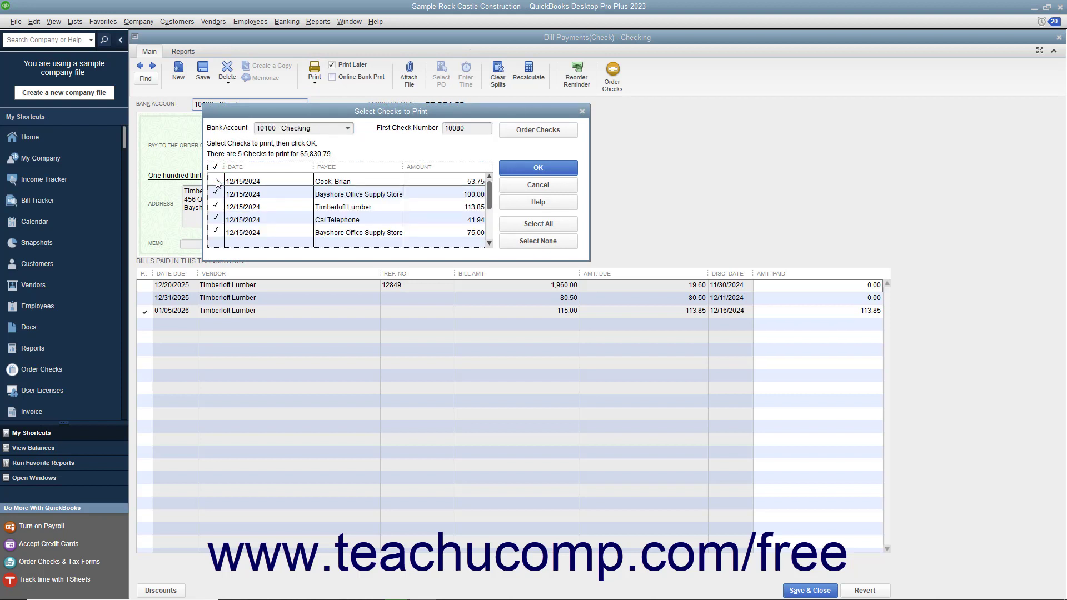
{"action": "left_click", "coordinate": [217, 181]}
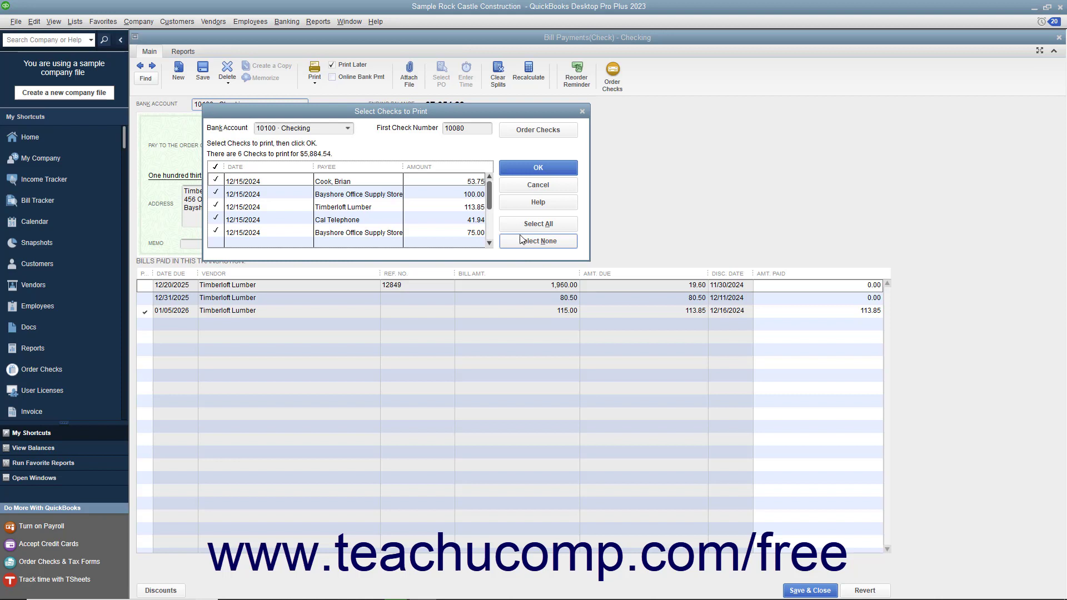
- Keep 10100 Checking as the account, set the first check number to 517, and confirm
{"action": "left_click", "coordinate": [351, 128]}
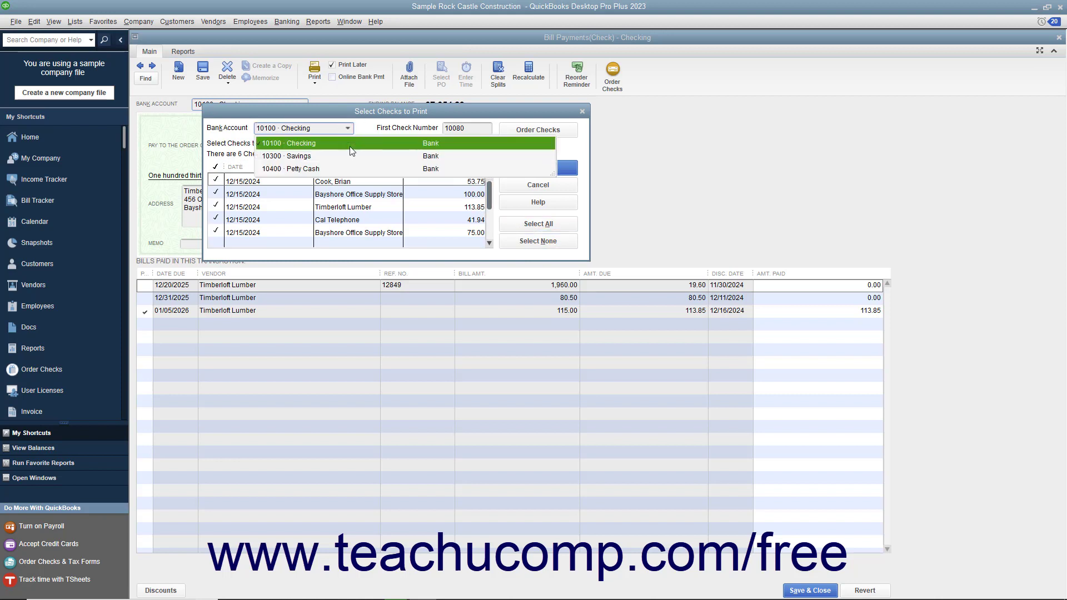
{"action": "left_click", "coordinate": [350, 145]}
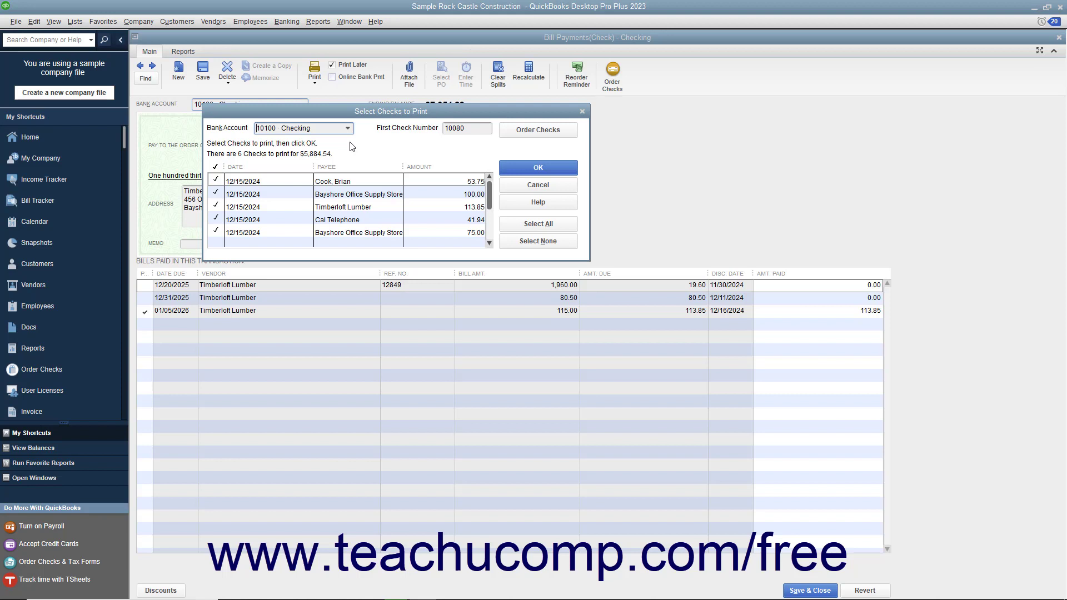
{"action": "left_click", "coordinate": [473, 128]}
{"action": "type", "text": "517"}
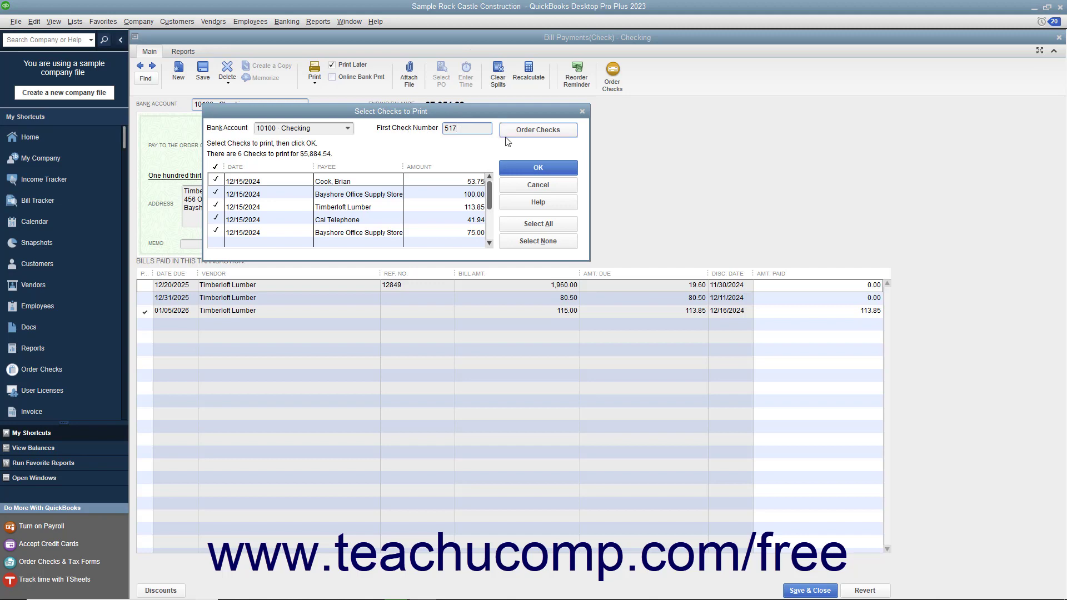
{"action": "left_click", "coordinate": [526, 167]}
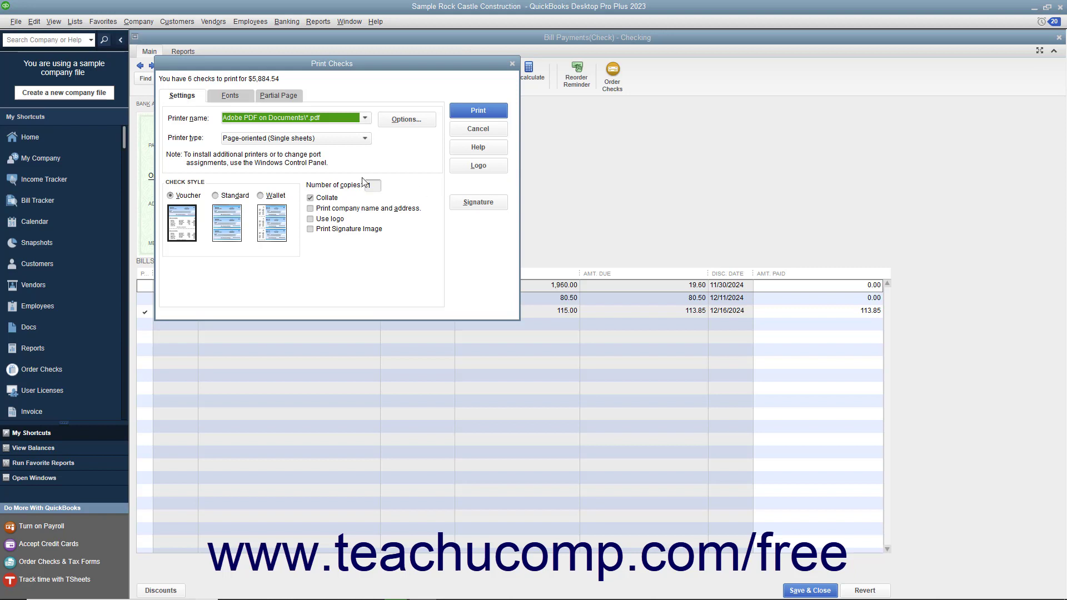
- Choose the Lexmark E238 printer, glance at the Fonts and Partial Page tabs, then return to Settings
{"action": "left_click", "coordinate": [365, 121]}
{"action": "left_click", "coordinate": [326, 273]}
{"action": "left_click", "coordinate": [225, 98]}
{"action": "left_click", "coordinate": [273, 99]}
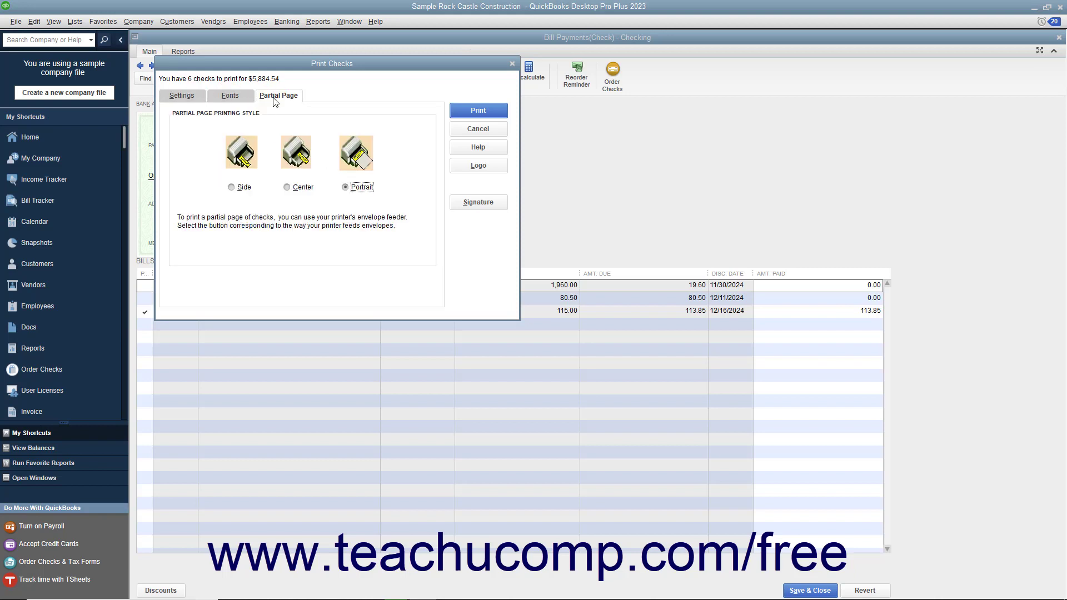
{"action": "left_click", "coordinate": [185, 99]}
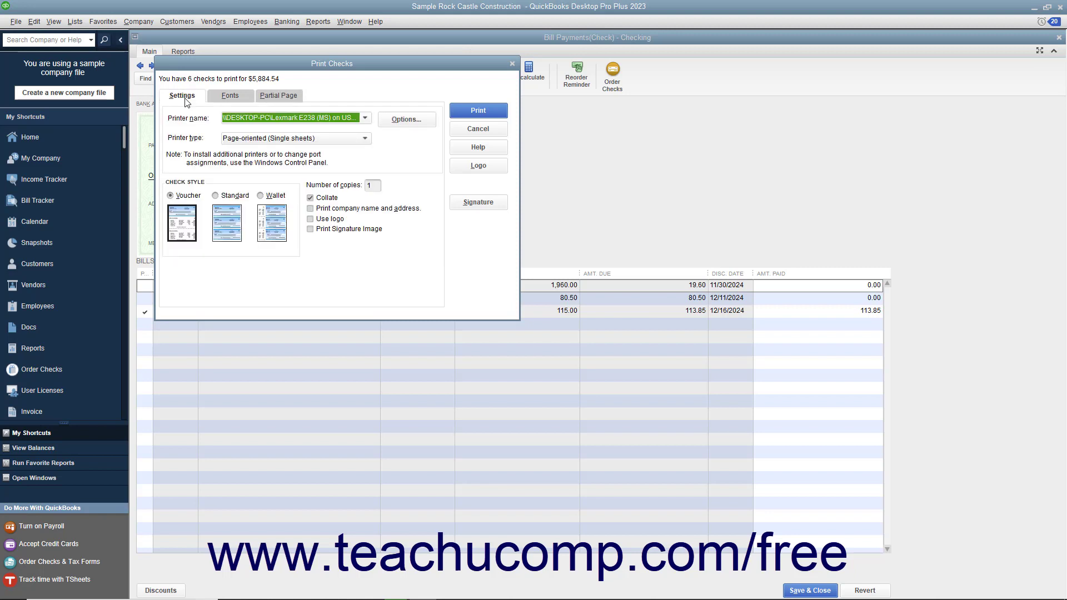
{"action": "left_click", "coordinate": [366, 120]}
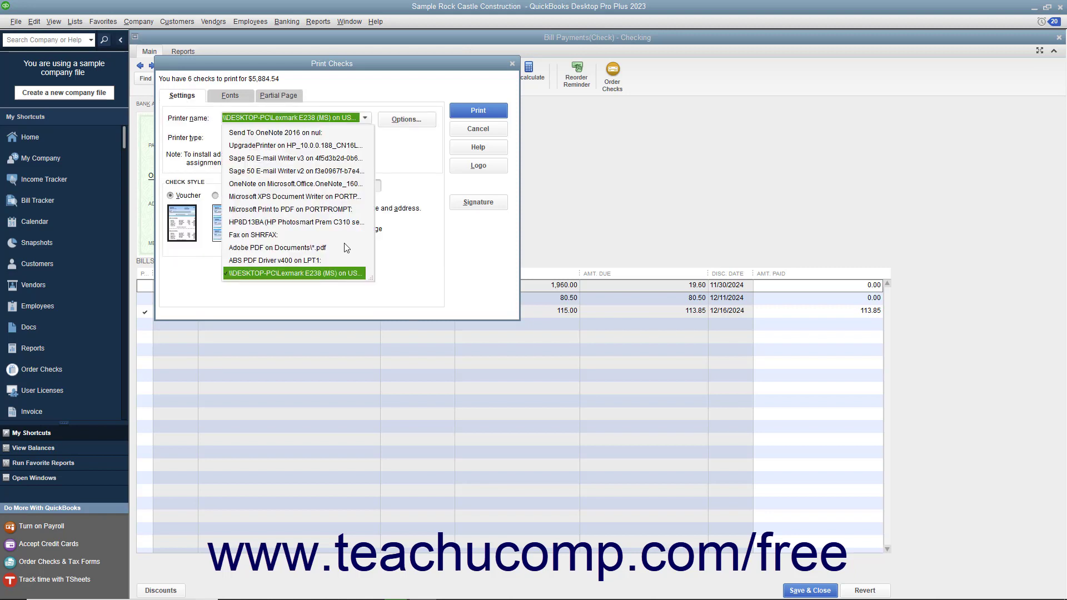
{"action": "left_click", "coordinate": [325, 271]}
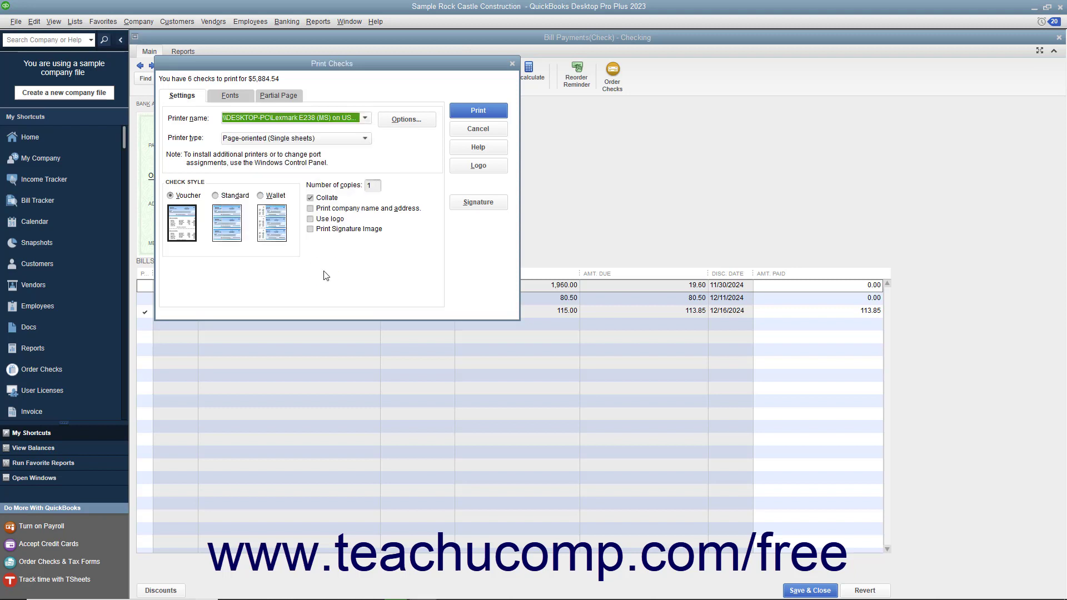
{"action": "left_click", "coordinate": [365, 140]}
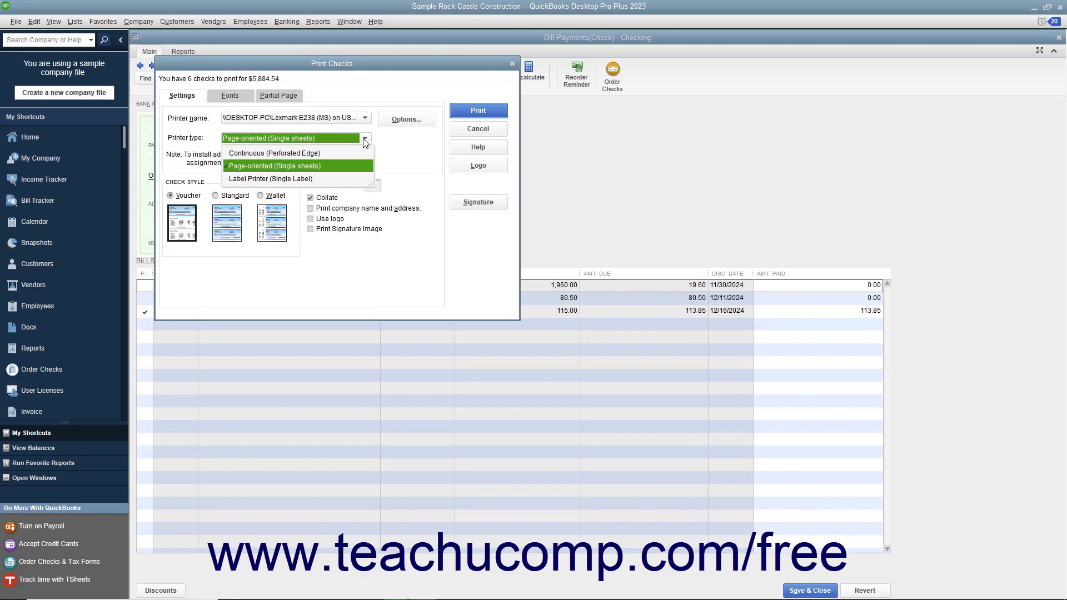
{"action": "left_click", "coordinate": [349, 165]}
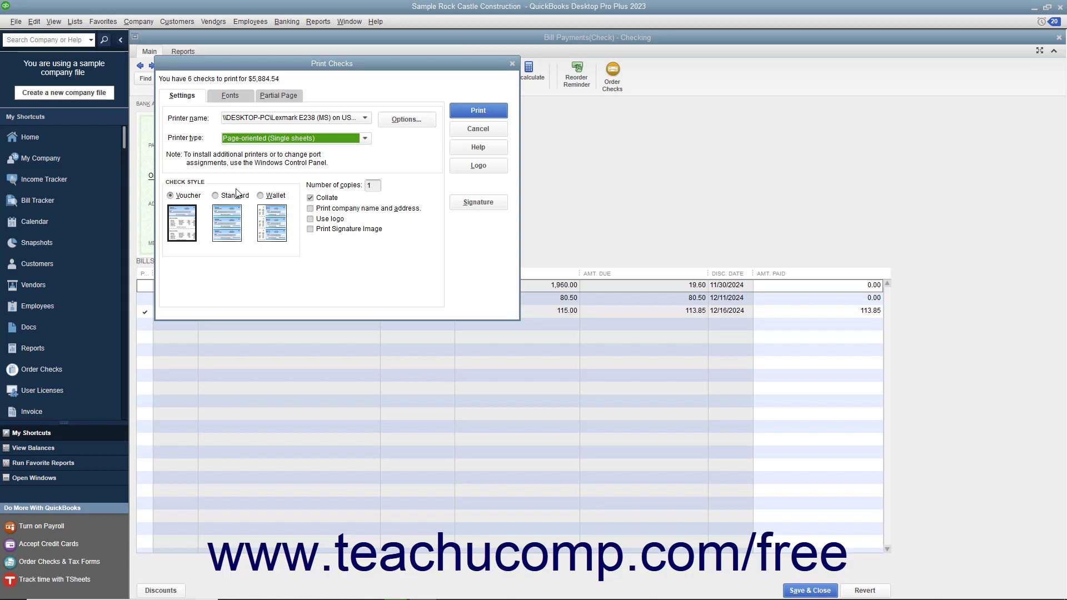
- Settle on the Voucher check style after trying Standard and Wallet, and select the copies value of 1
{"action": "left_click", "coordinate": [186, 196]}
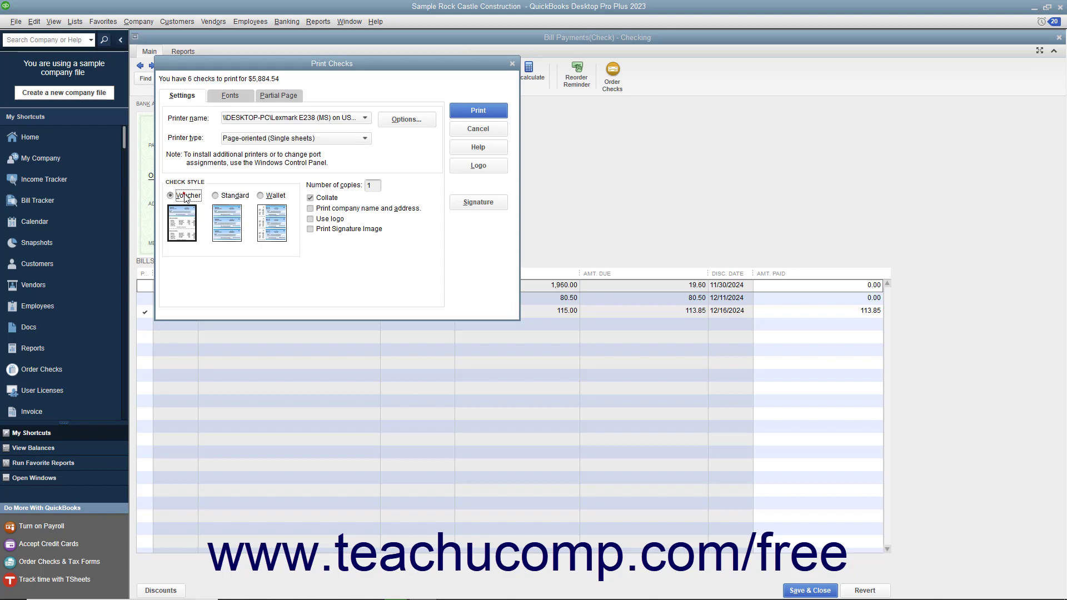
{"action": "left_click", "coordinate": [220, 198]}
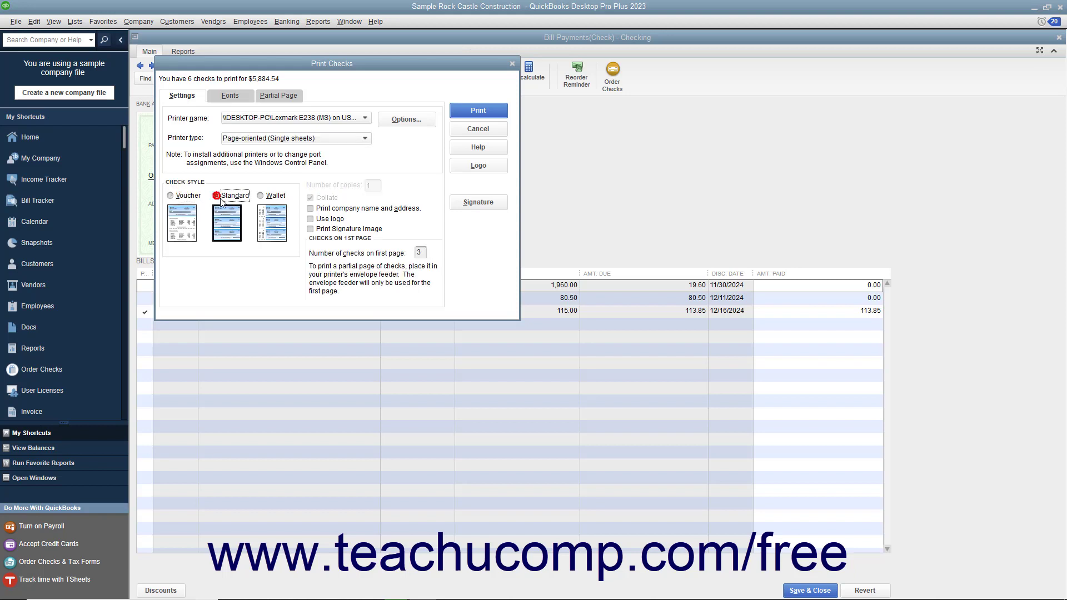
{"action": "left_click", "coordinate": [260, 198]}
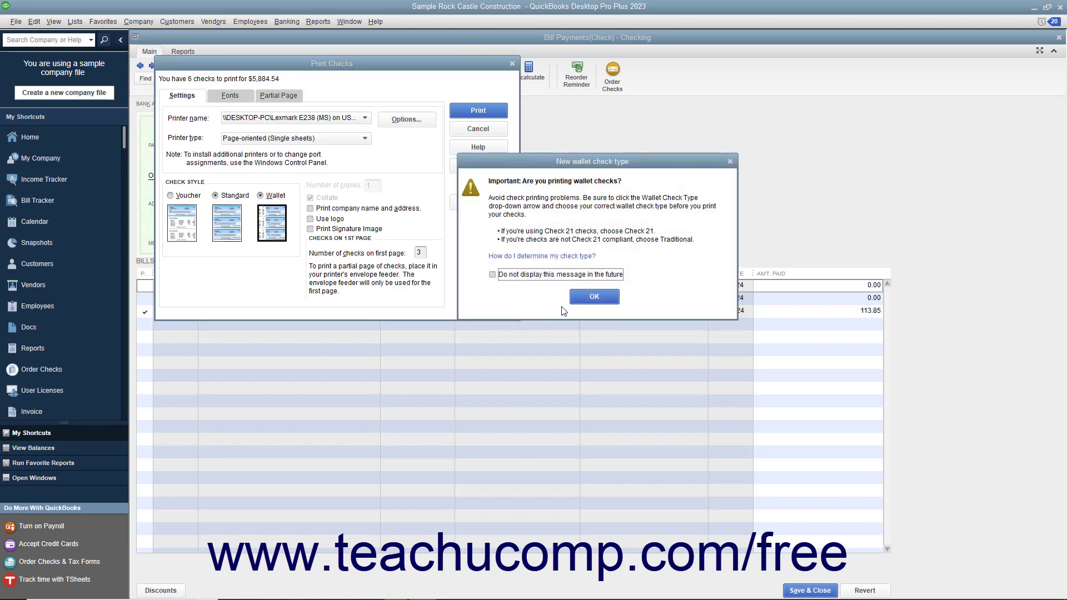
{"action": "left_click", "coordinate": [594, 297]}
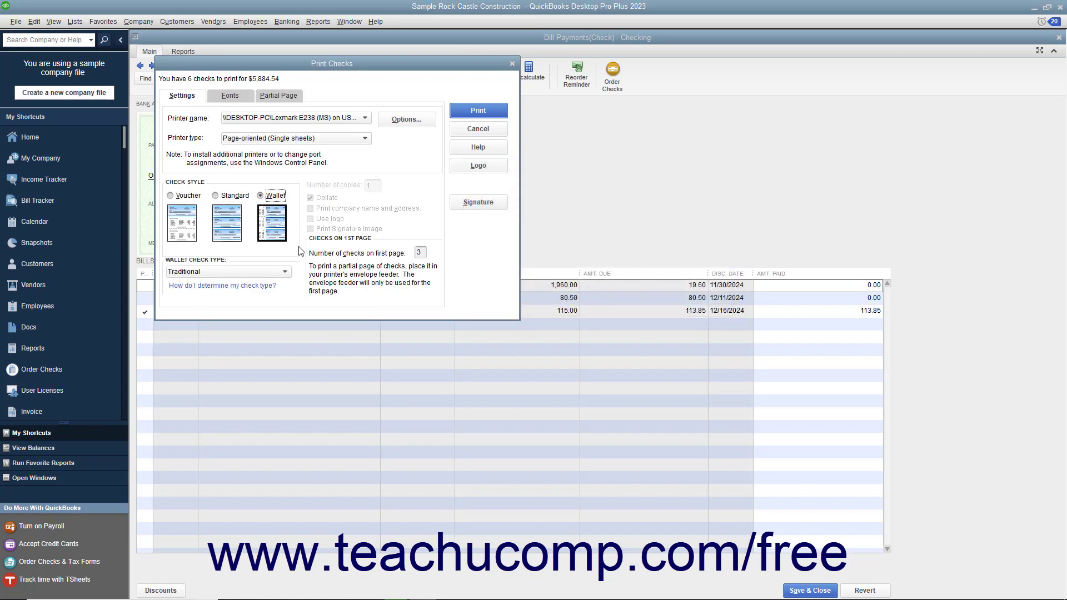
{"action": "left_click", "coordinate": [188, 196]}
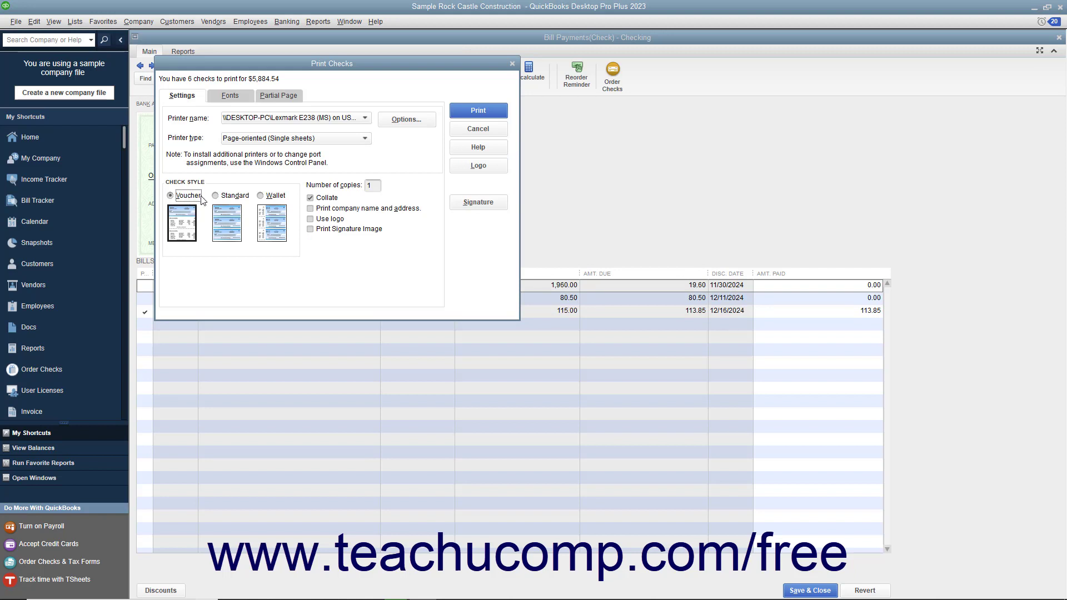
{"action": "double_click", "coordinate": [373, 185]}
- Turn on Use logo and load RCC Logo.png from Pictures as the check logo
{"action": "left_click", "coordinate": [319, 221]}
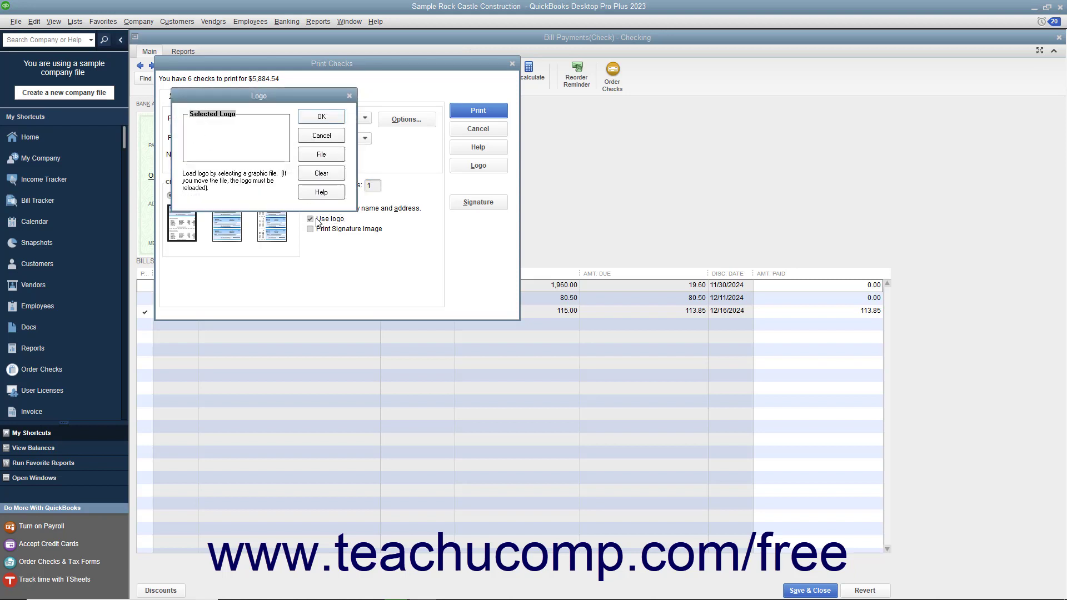
{"action": "left_click", "coordinate": [329, 159]}
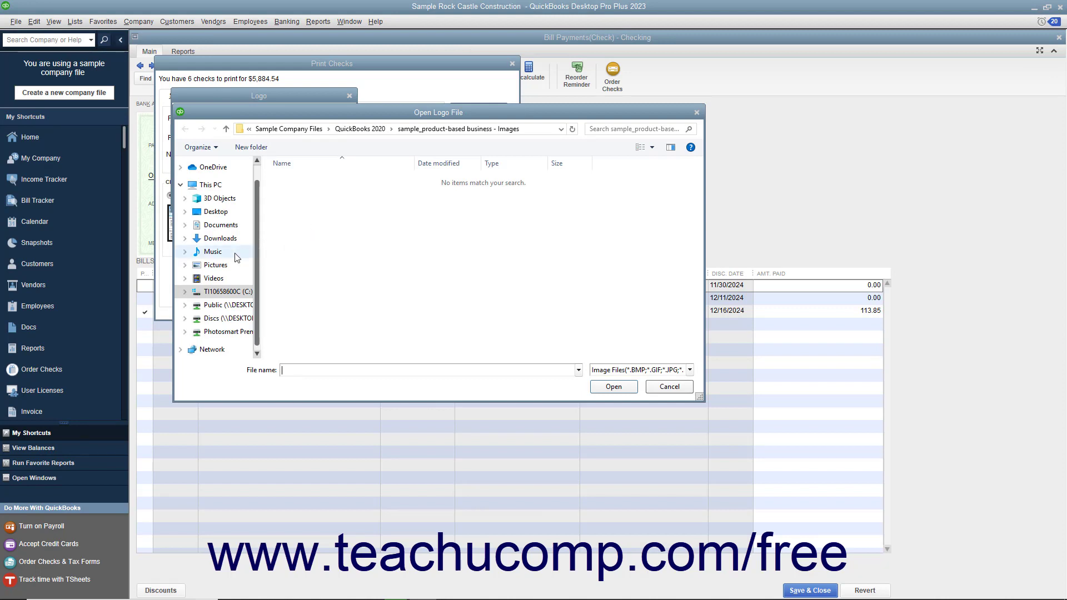
{"action": "left_click", "coordinate": [215, 264]}
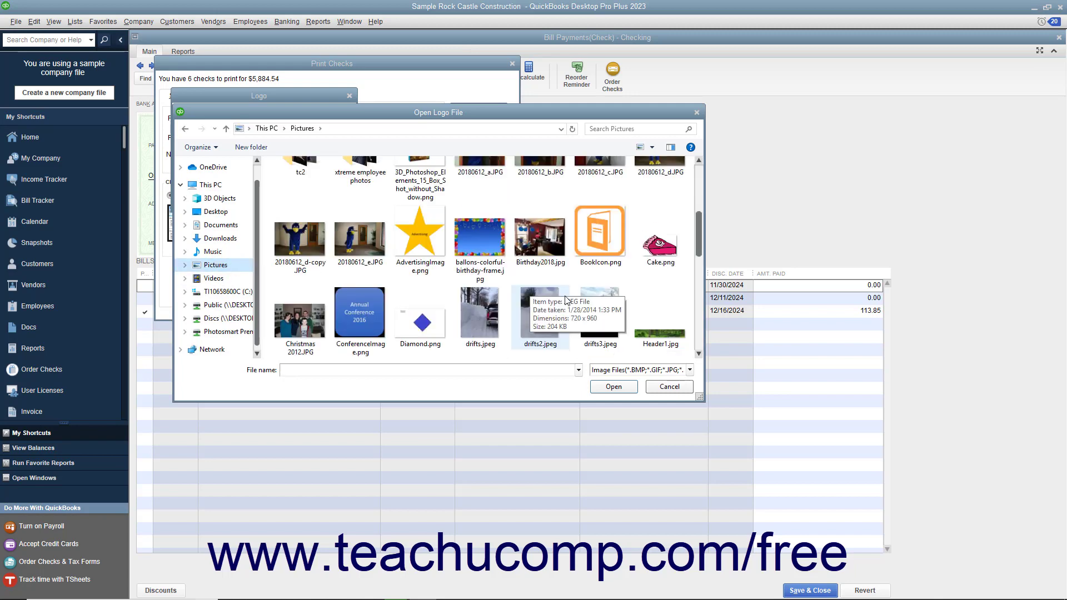
{"action": "scroll", "coordinate": [318, 271], "scroll_direction": "down", "scroll_amount": 5}
{"action": "left_click", "coordinate": [311, 268]}
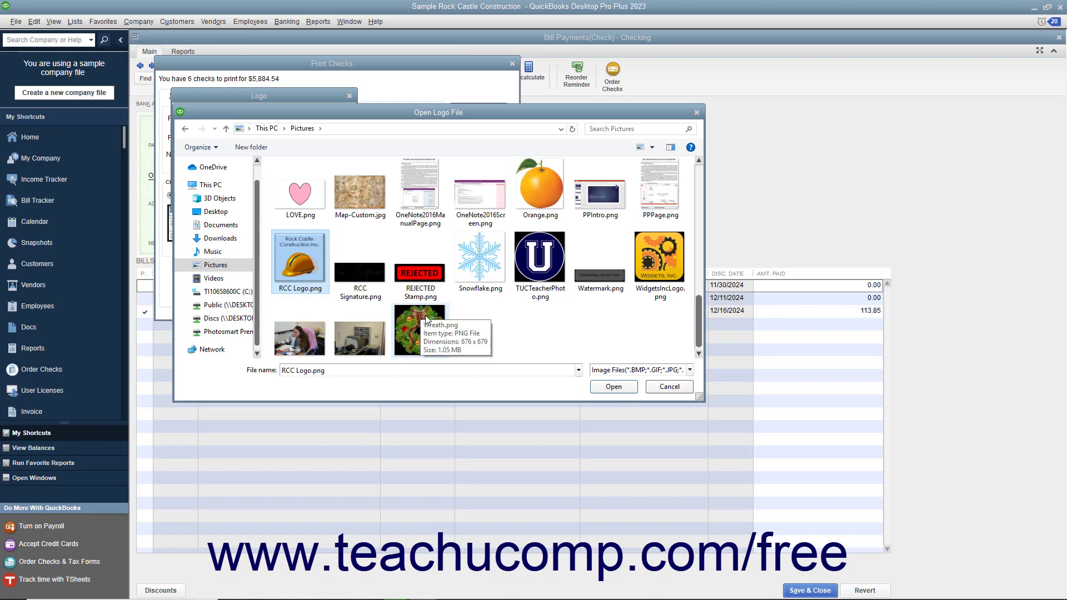
{"action": "left_click", "coordinate": [614, 386]}
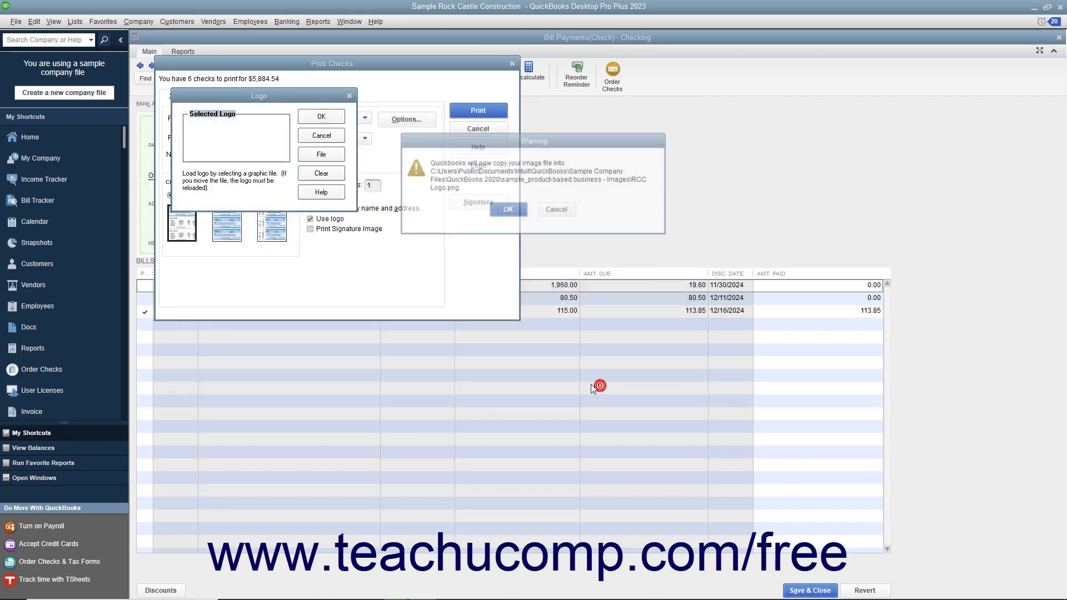
{"action": "left_click", "coordinate": [511, 210]}
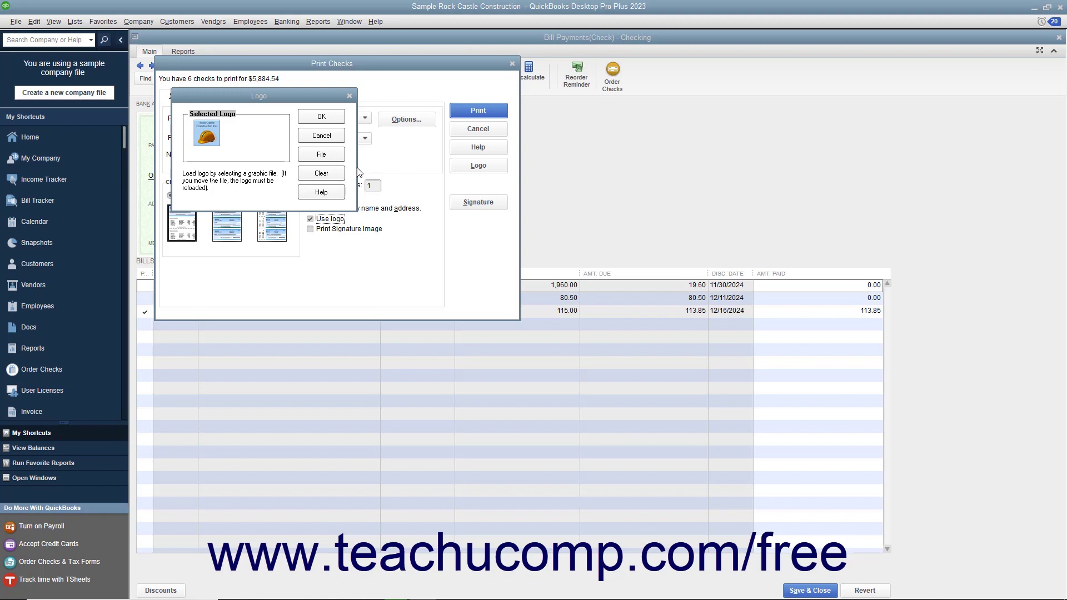
{"action": "left_click", "coordinate": [322, 155]}
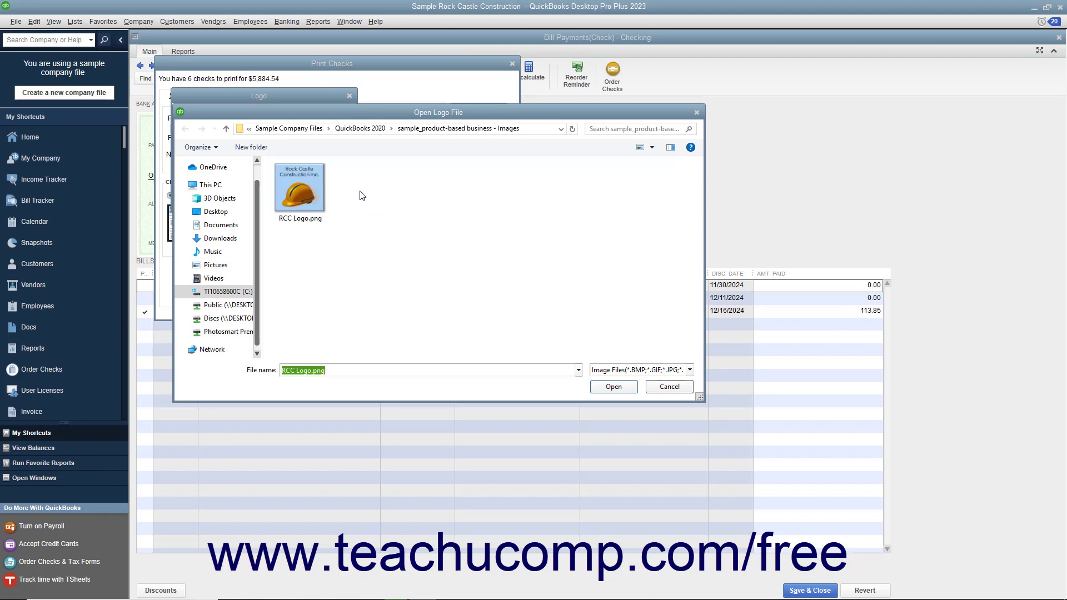
{"action": "left_click", "coordinate": [305, 178]}
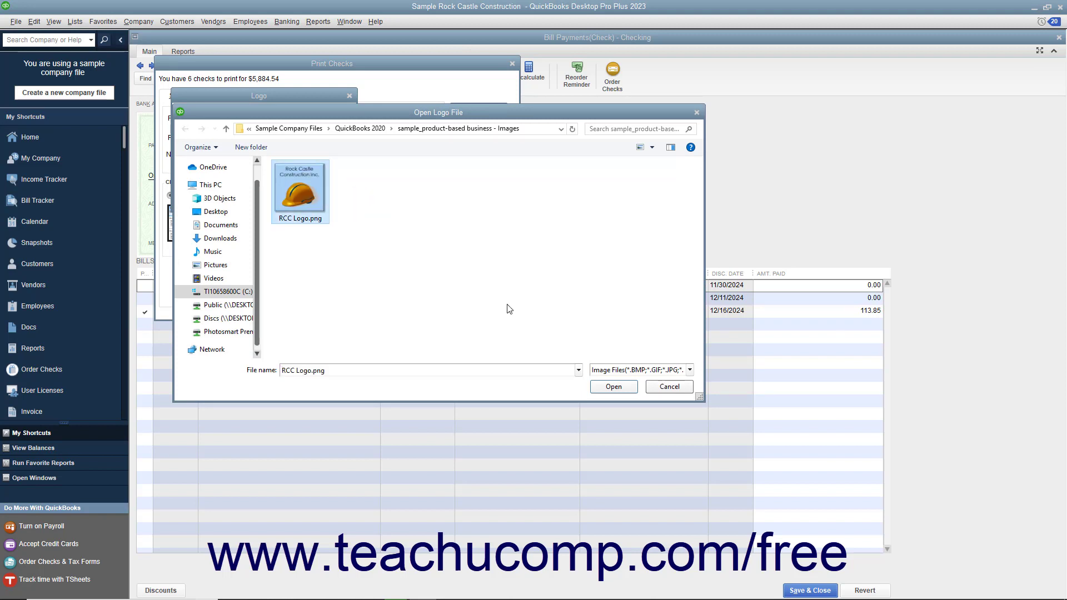
{"action": "left_click", "coordinate": [613, 387]}
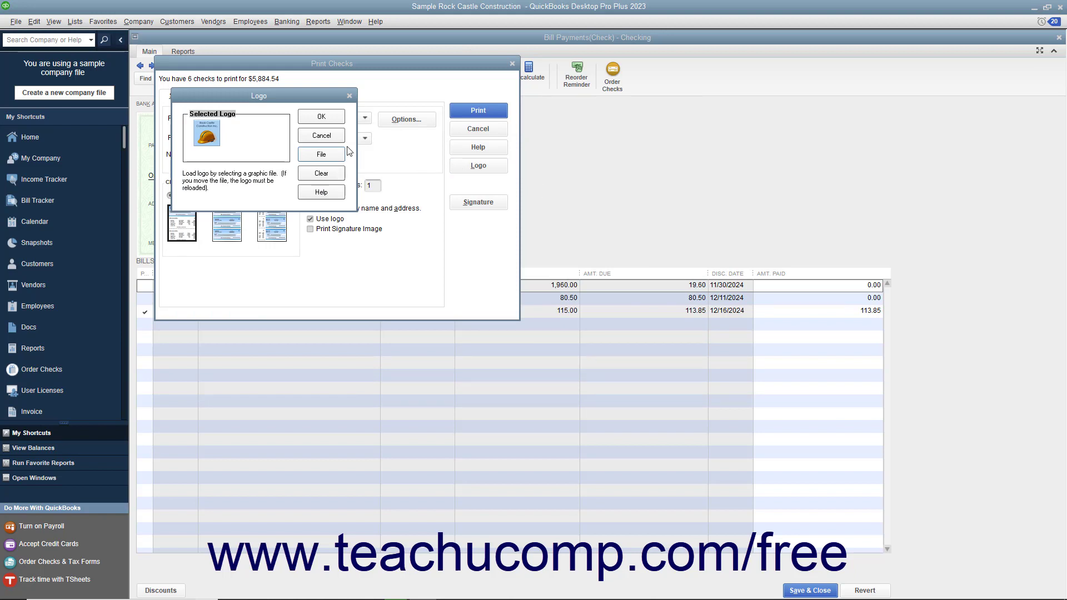
{"action": "left_click", "coordinate": [322, 117]}
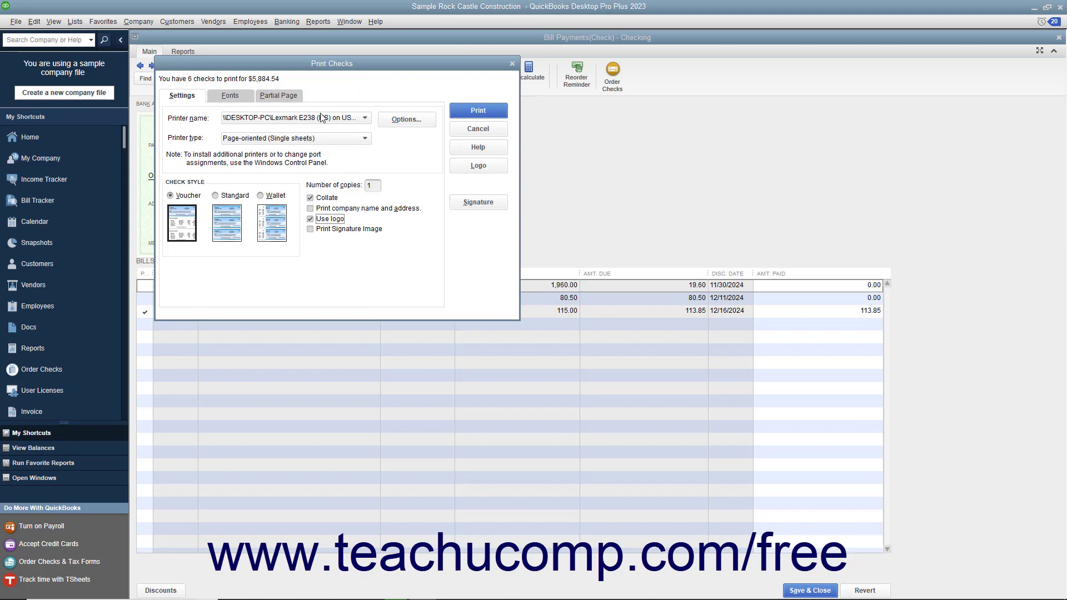
- Turn on Print Signature Image and load RCC Signature.png from Pictures as the signature
{"action": "left_click", "coordinate": [311, 230]}
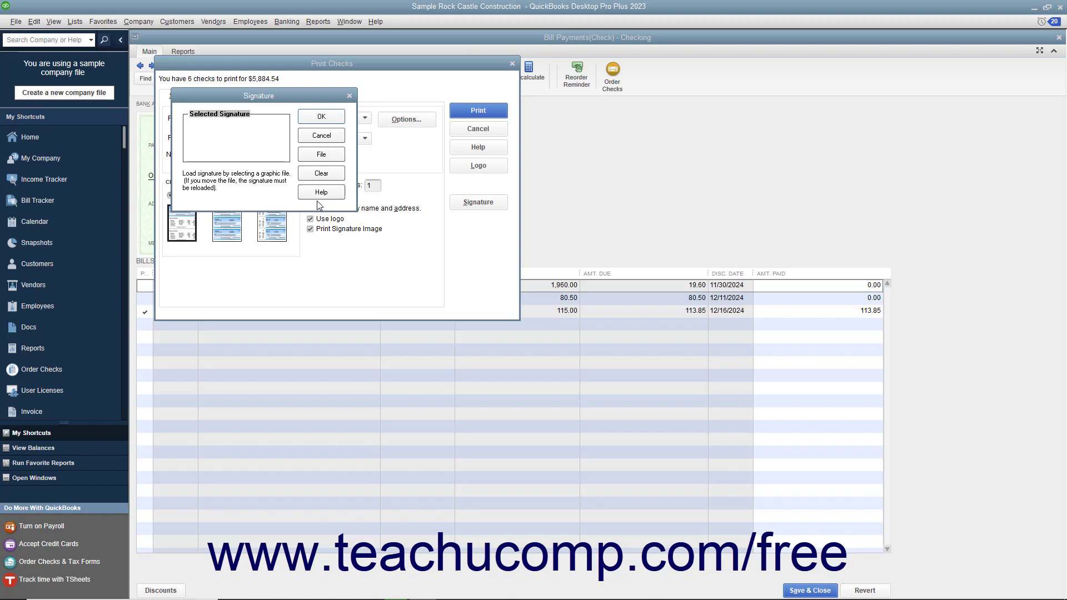
{"action": "left_click", "coordinate": [331, 154]}
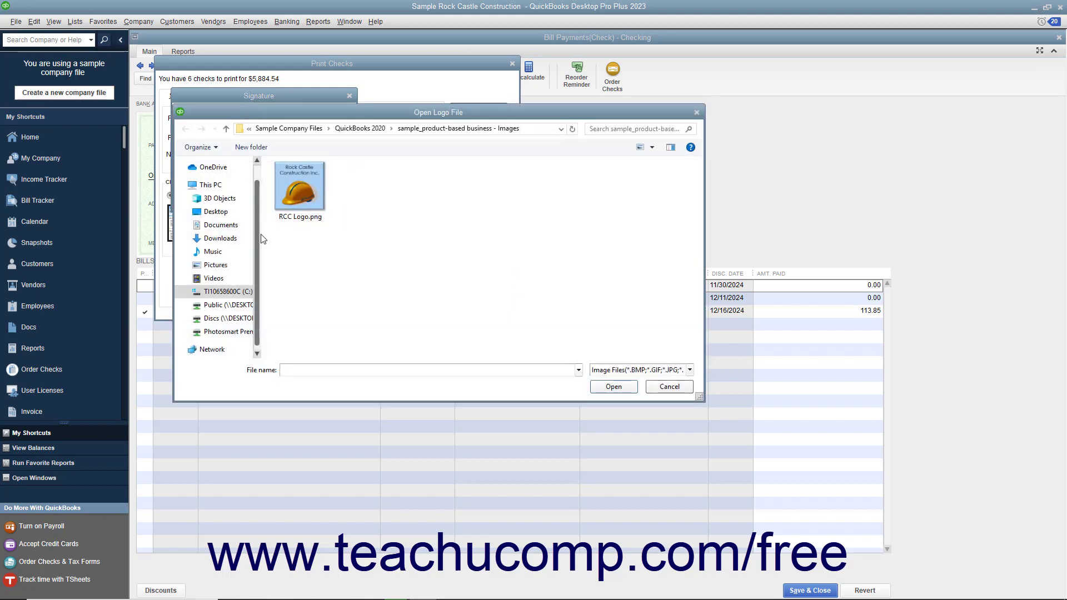
{"action": "left_click", "coordinate": [216, 266]}
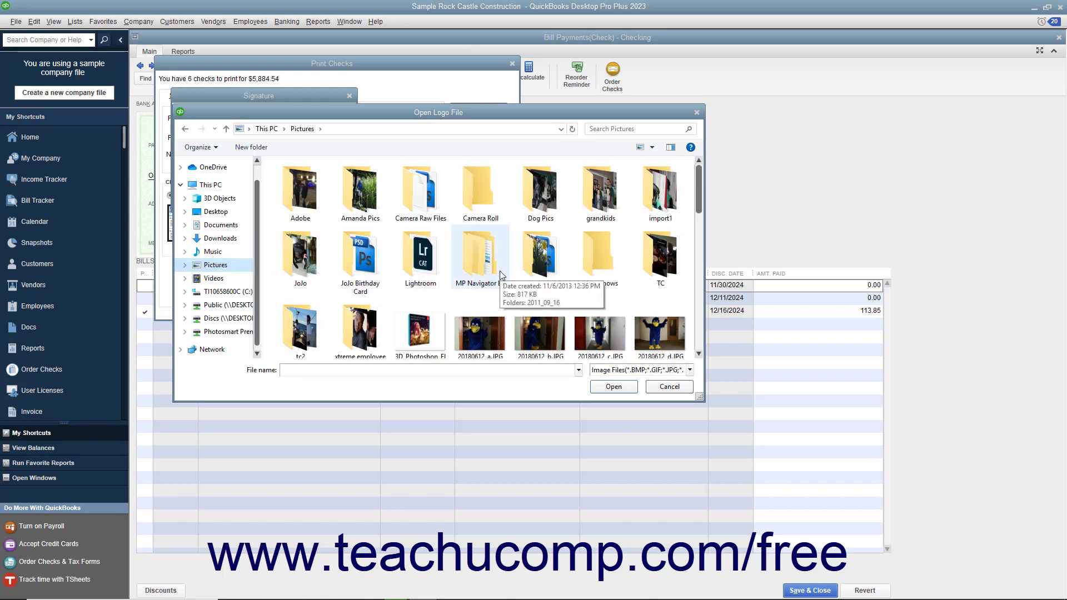
{"action": "scroll", "coordinate": [502, 275], "scroll_direction": "down", "scroll_amount": 10}
{"action": "left_click", "coordinate": [360, 264]}
{"action": "left_click", "coordinate": [601, 387]}
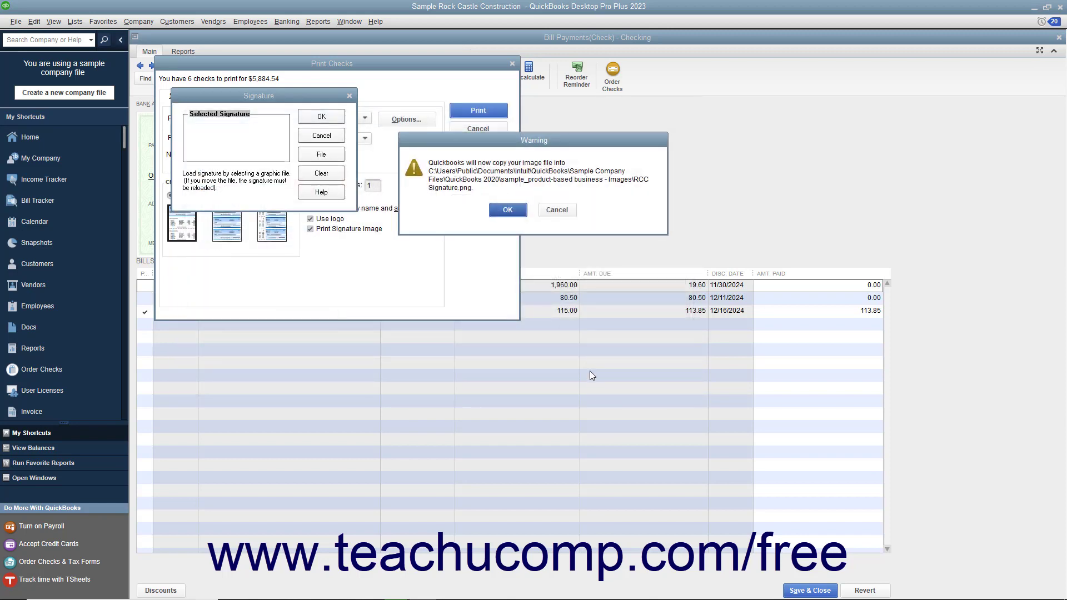
{"action": "left_click", "coordinate": [508, 211]}
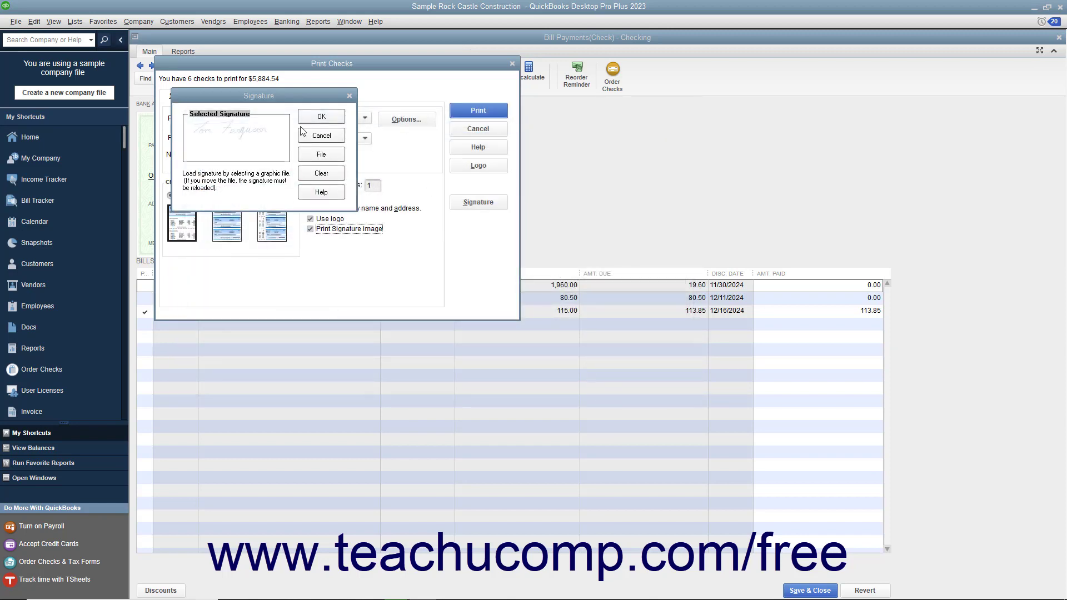
{"action": "left_click", "coordinate": [321, 117]}
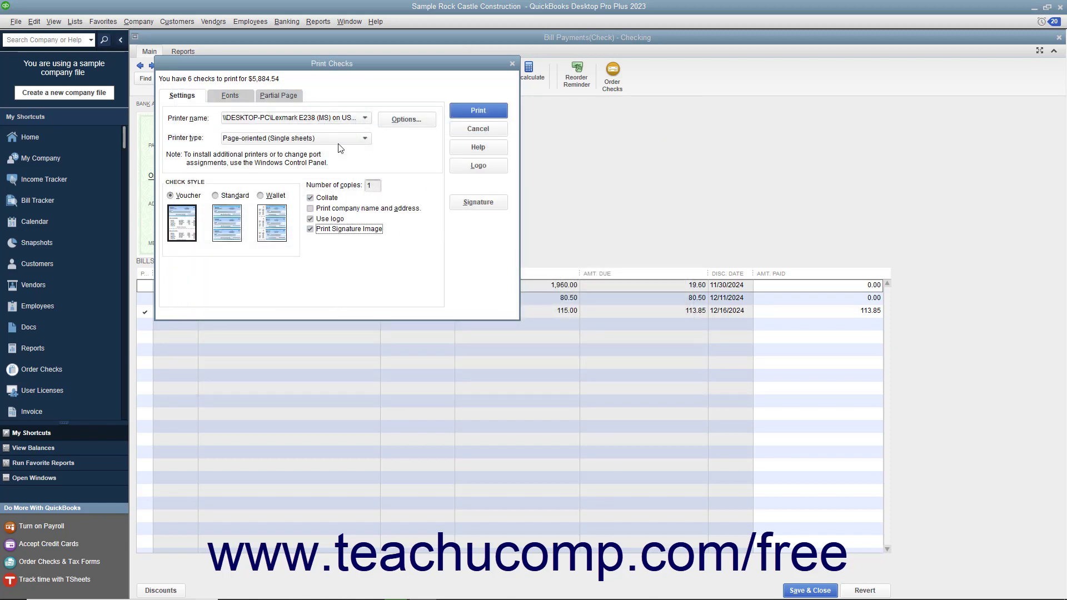
- Review the address font and main check font, leaving both at Arial Narrow 10
{"action": "left_click", "coordinate": [243, 103]}
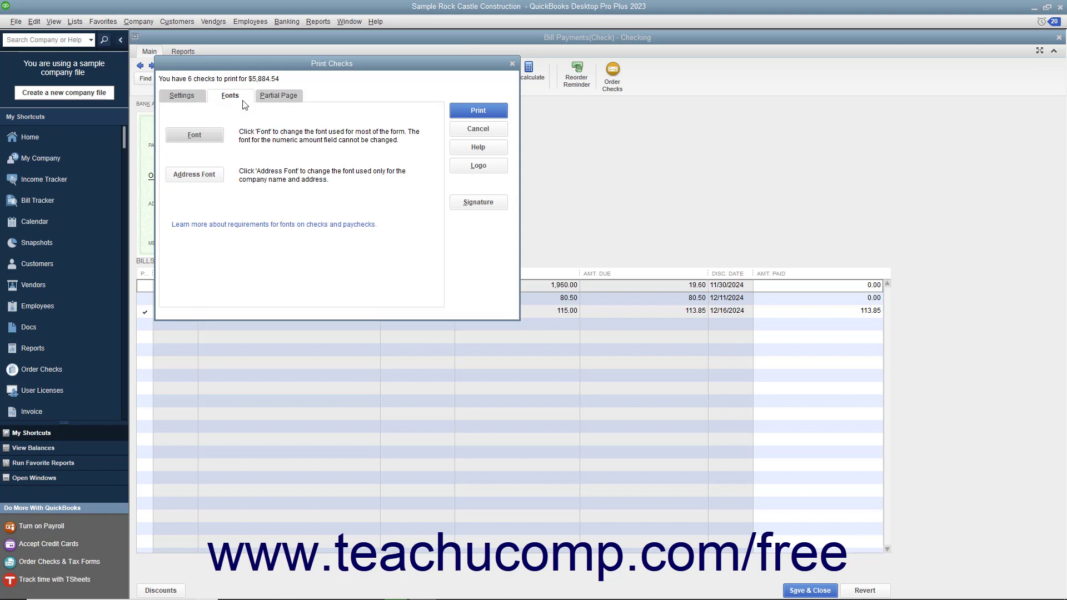
{"action": "left_click", "coordinate": [212, 175]}
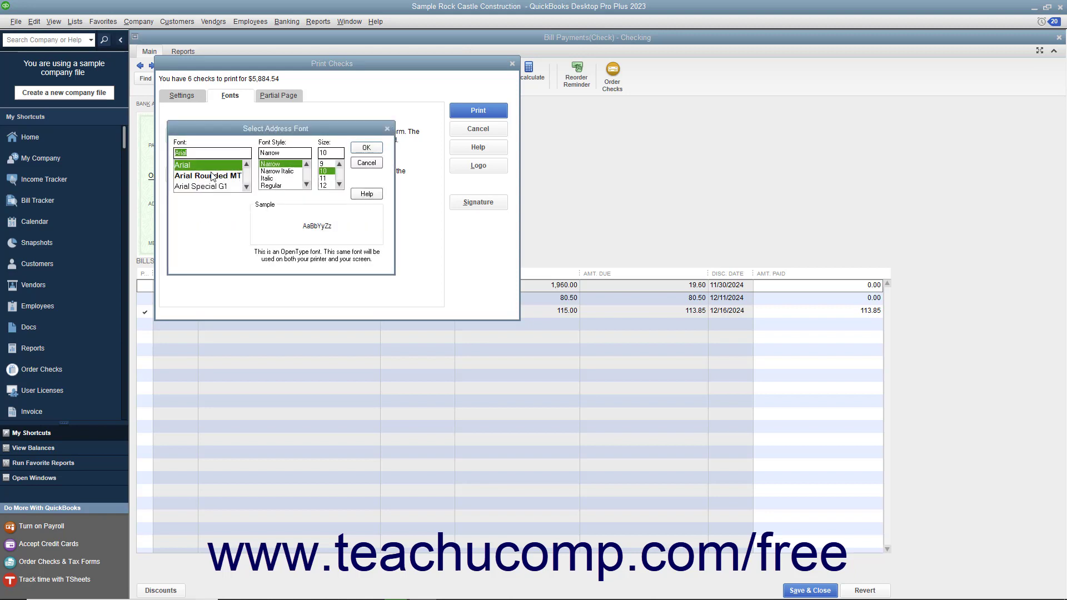
{"action": "left_click", "coordinate": [364, 163]}
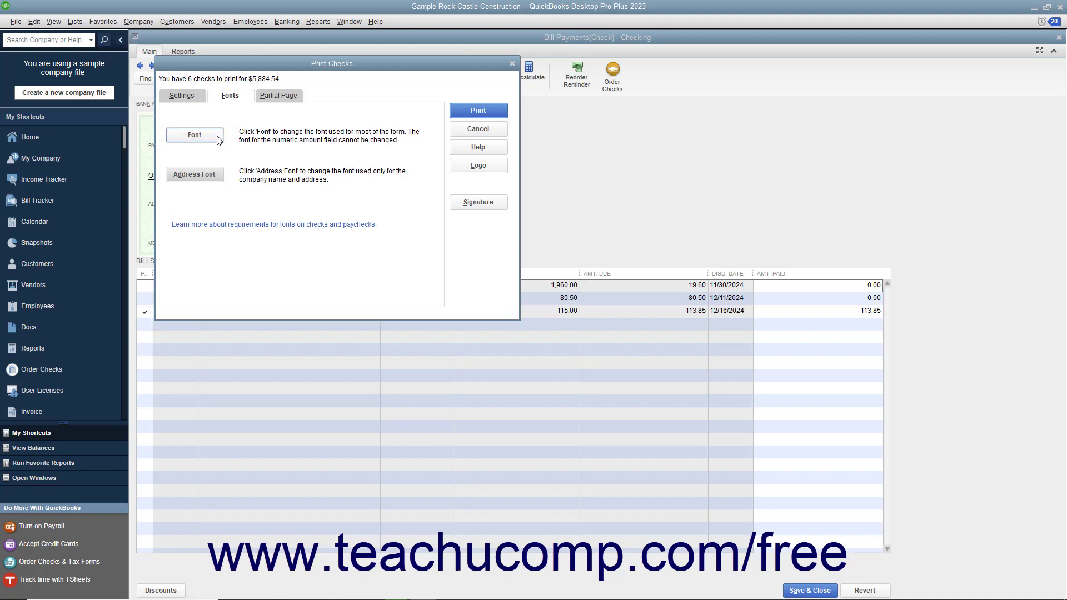
{"action": "left_click", "coordinate": [217, 140]}
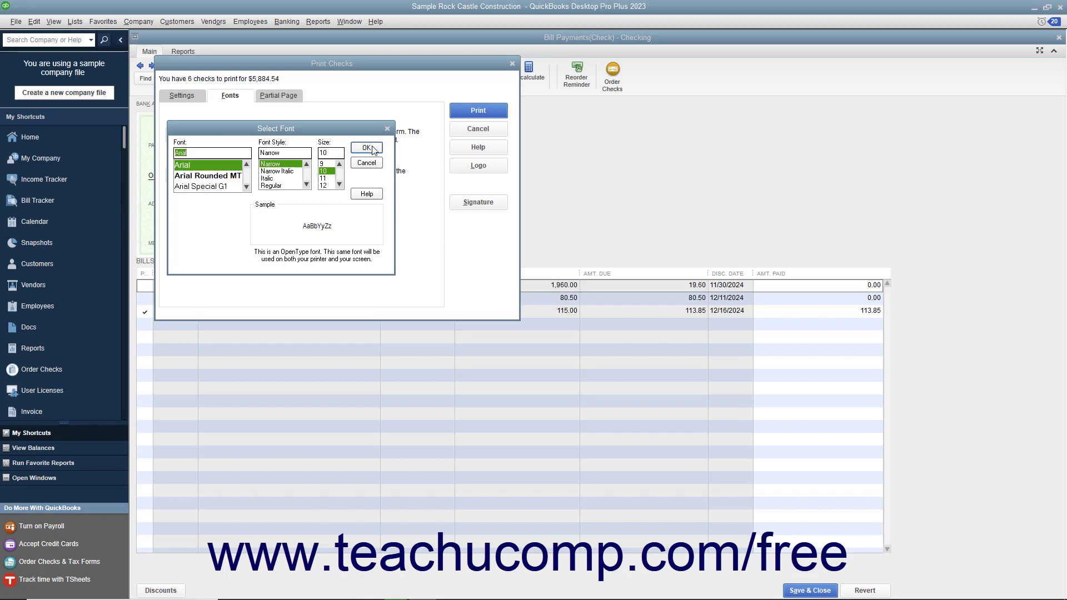
{"action": "left_click", "coordinate": [373, 164]}
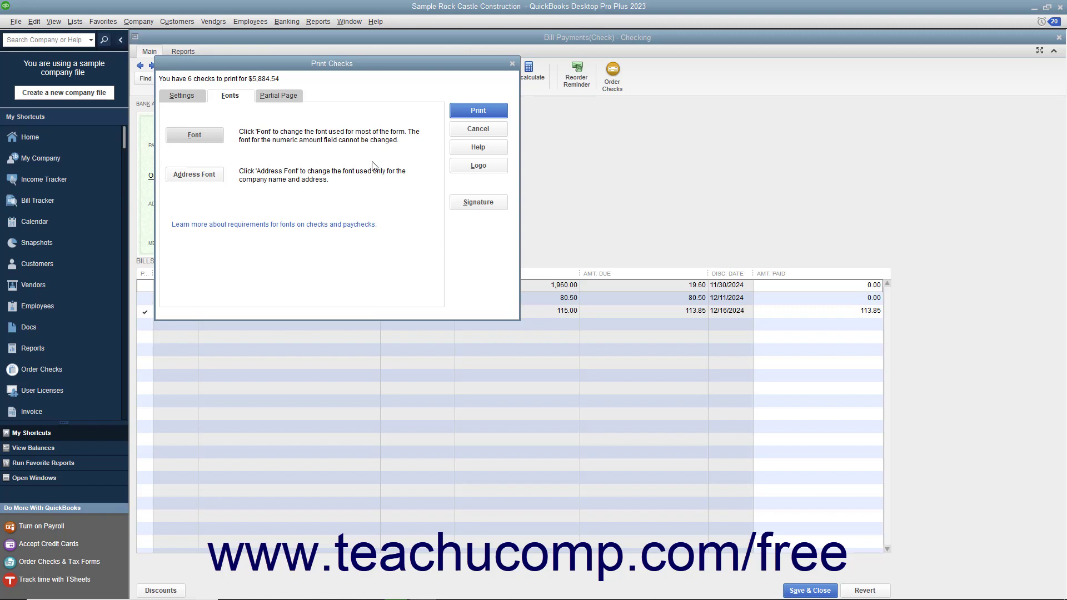
- Confirm the Partial Page style is Portrait, then go back to the Settings tab
{"action": "left_click", "coordinate": [284, 97]}
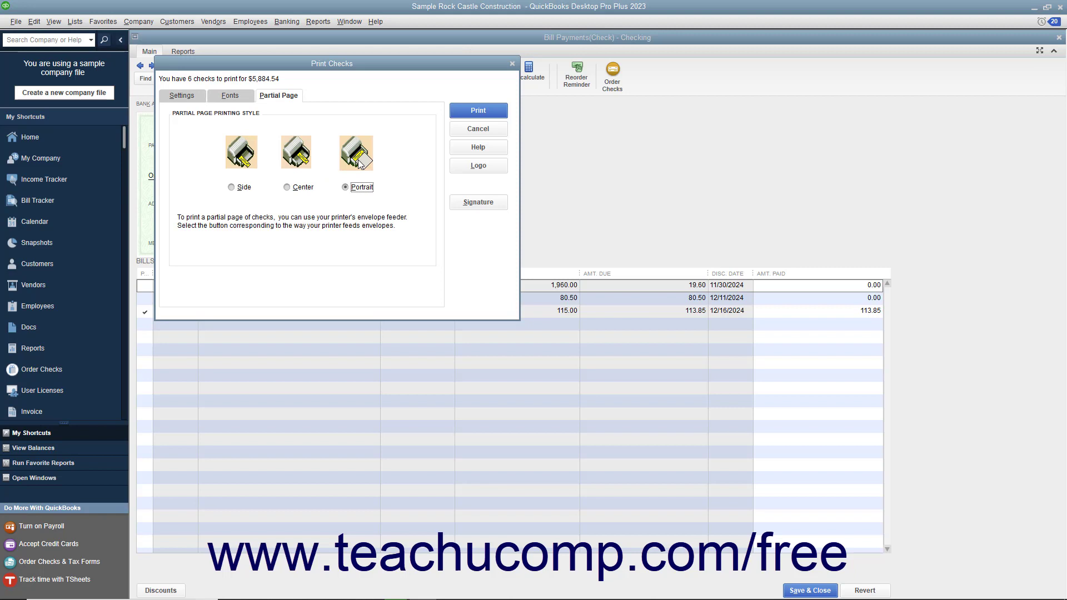
{"action": "left_click", "coordinate": [195, 99]}
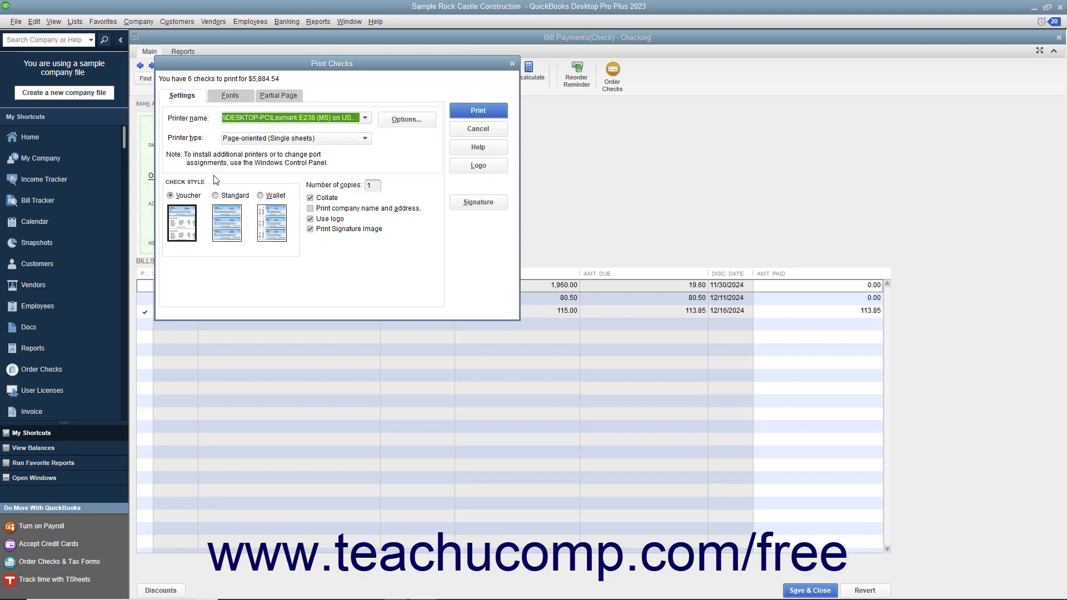